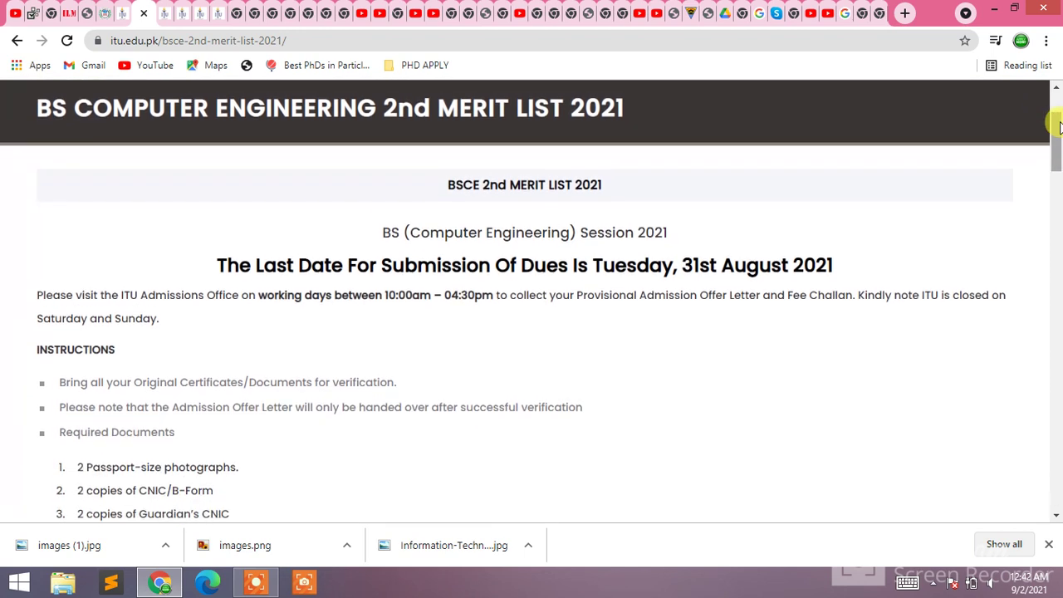
scroll(1058, 124, "down", 1)
scroll(1059, 125, "down", 1)
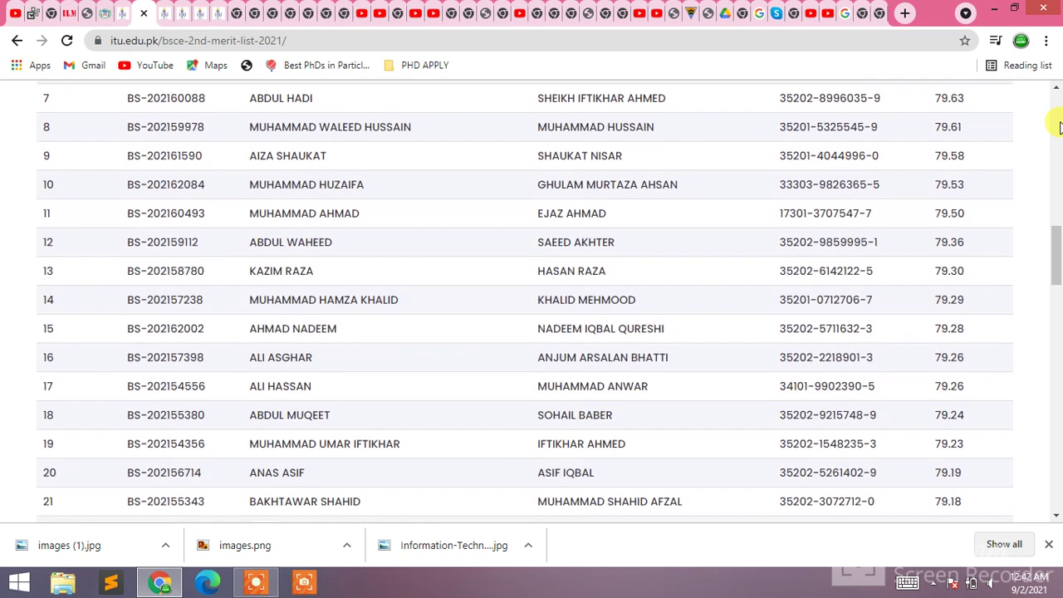
scroll(1059, 125, "down", 1)
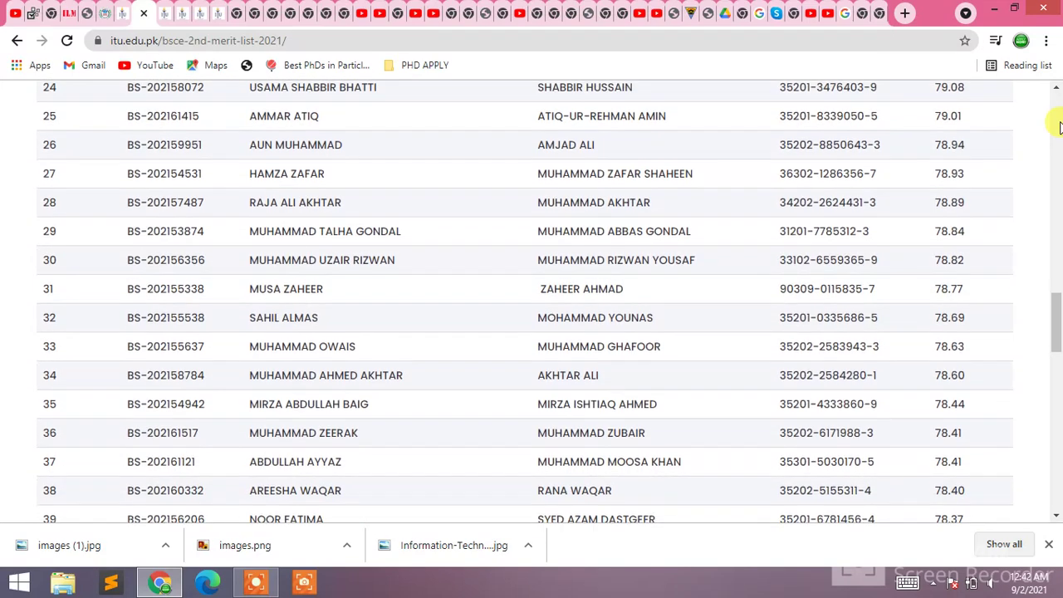
scroll(1059, 125, "down", 1)
scroll(1059, 124, "down", 1)
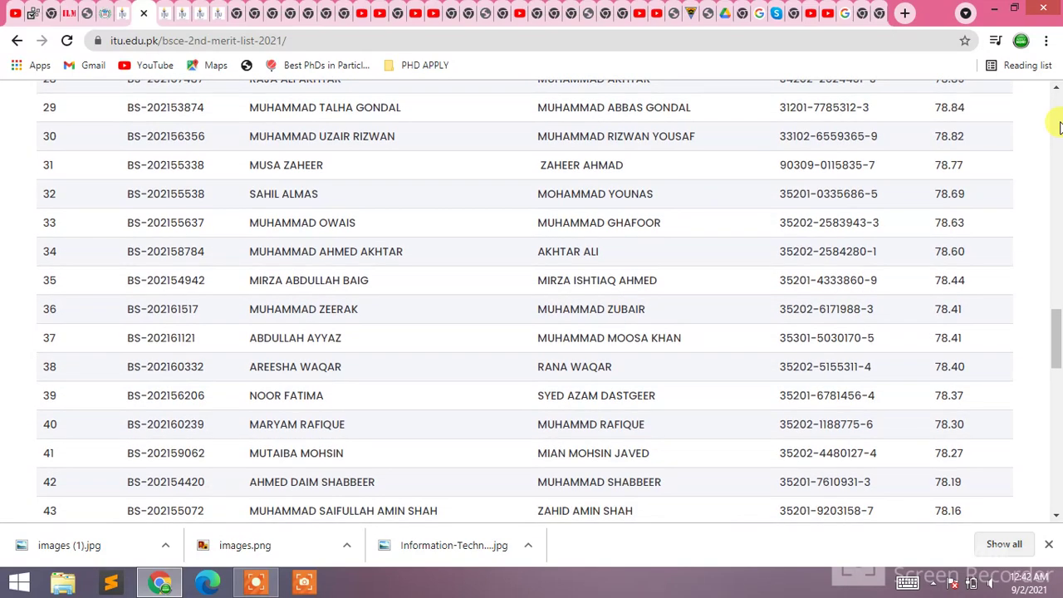
scroll(1059, 125, "down", 1)
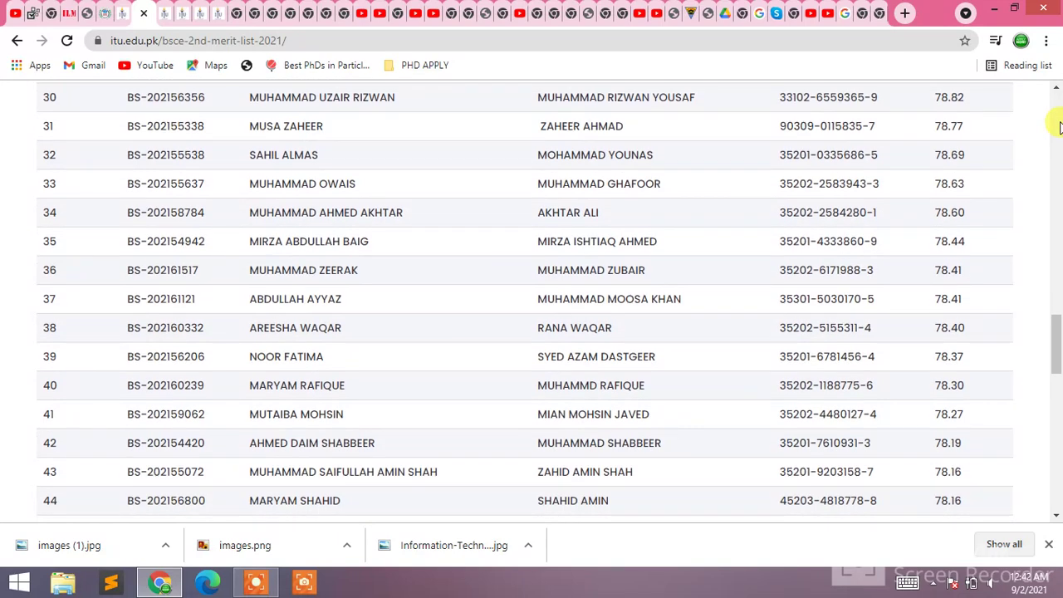
scroll(1059, 124, "down", 1)
scroll(1059, 125, "down", 1)
scroll(1058, 125, "down", 1)
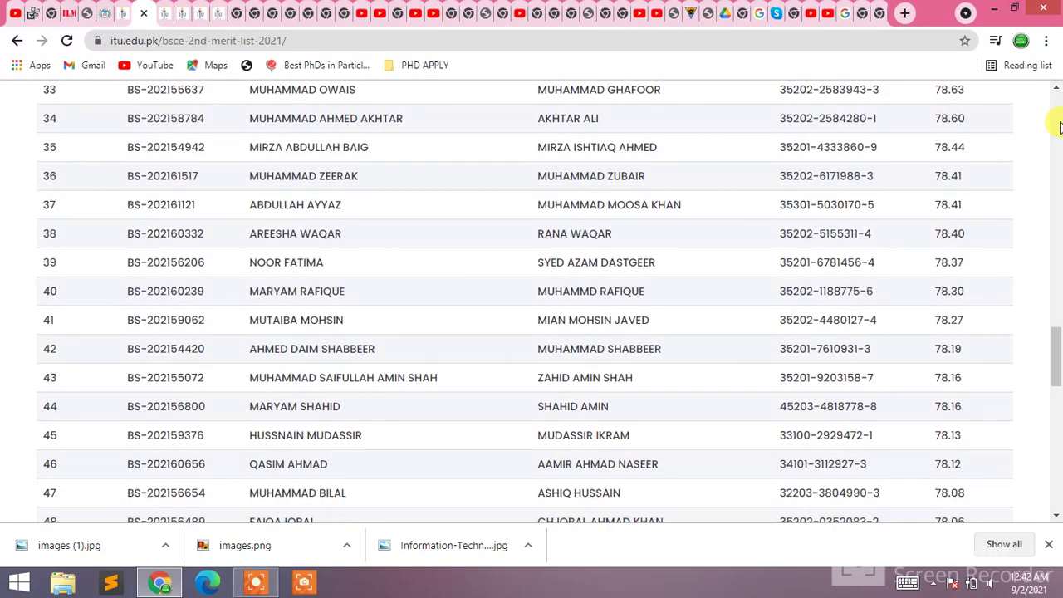
scroll(1058, 125, "down", 2)
scroll(1059, 125, "down", 1)
scroll(1059, 124, "down", 1)
scroll(1058, 124, "down", 1)
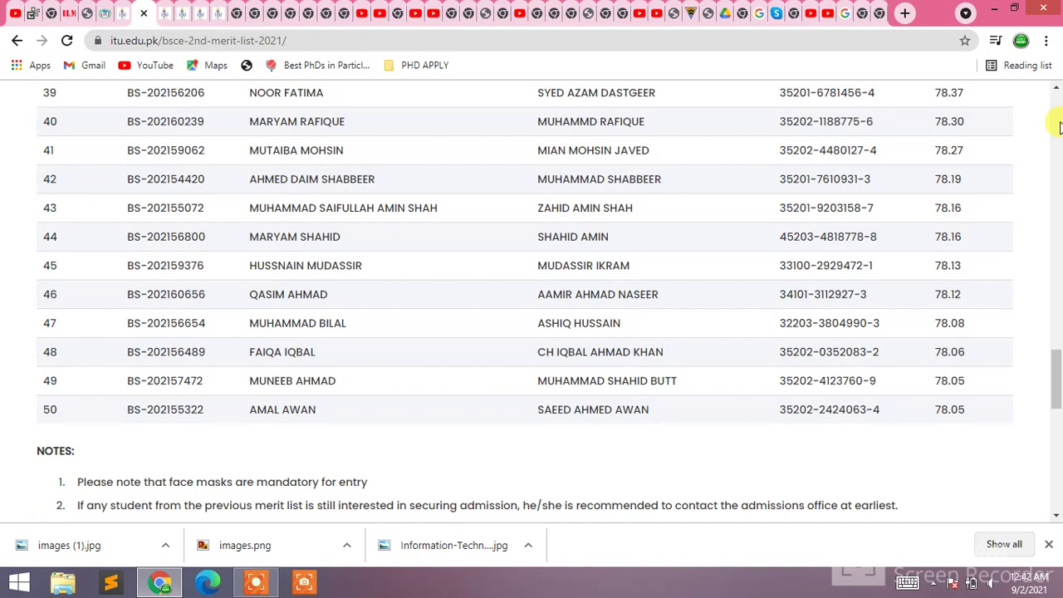
scroll(1059, 125, "down", 2)
scroll(1059, 124, "down", 1)
scroll(1059, 124, "down", 1)
scroll(1059, 124, "down", 1)
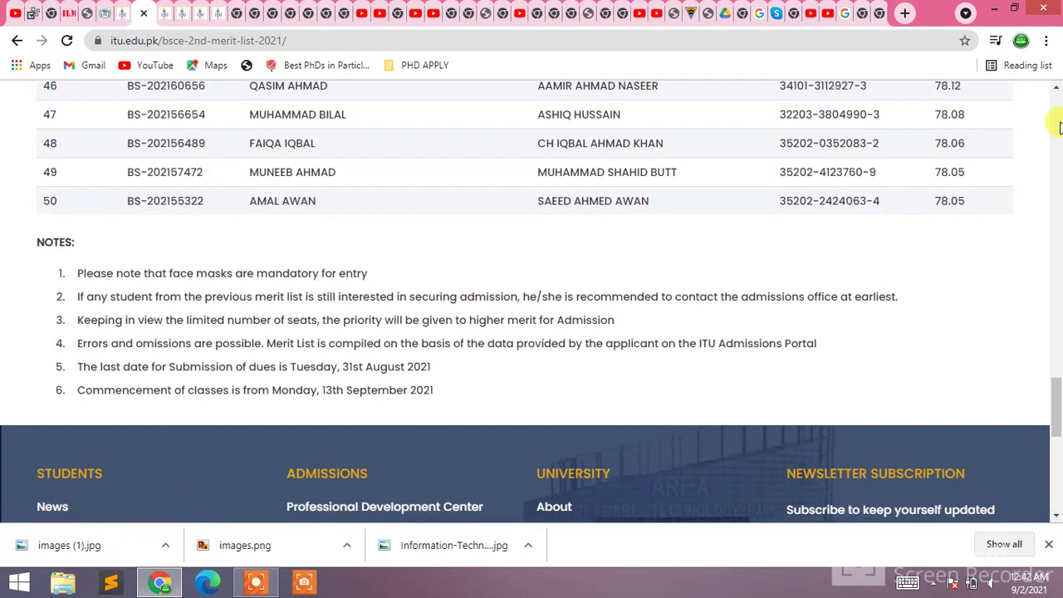
scroll(1059, 125, "down", 1)
scroll(1059, 125, "down", 1)
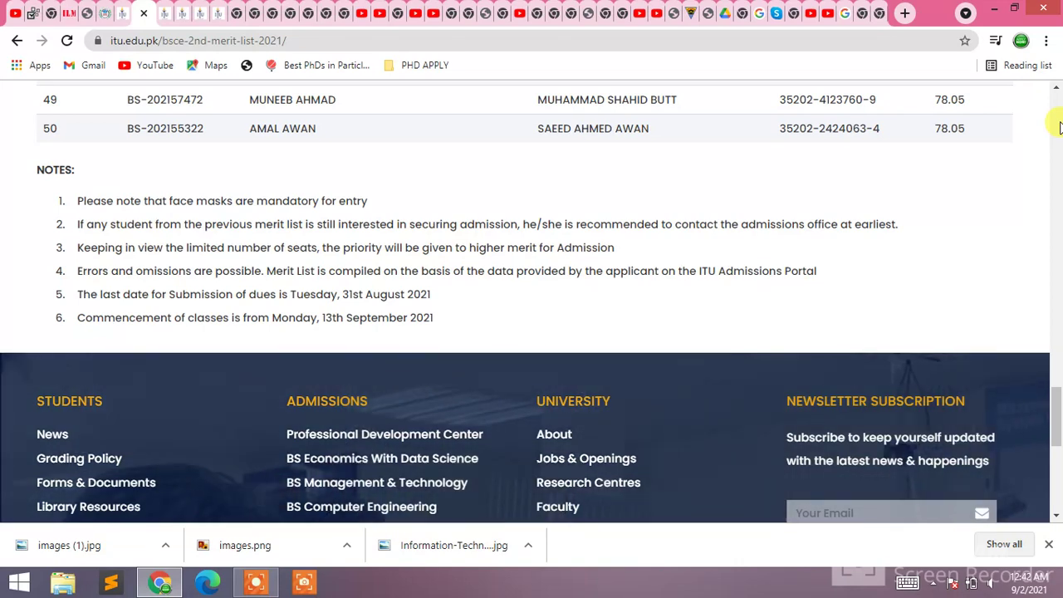
scroll(1058, 125, "up", 1)
scroll(1058, 124, "up", 1)
scroll(1058, 125, "up", 1)
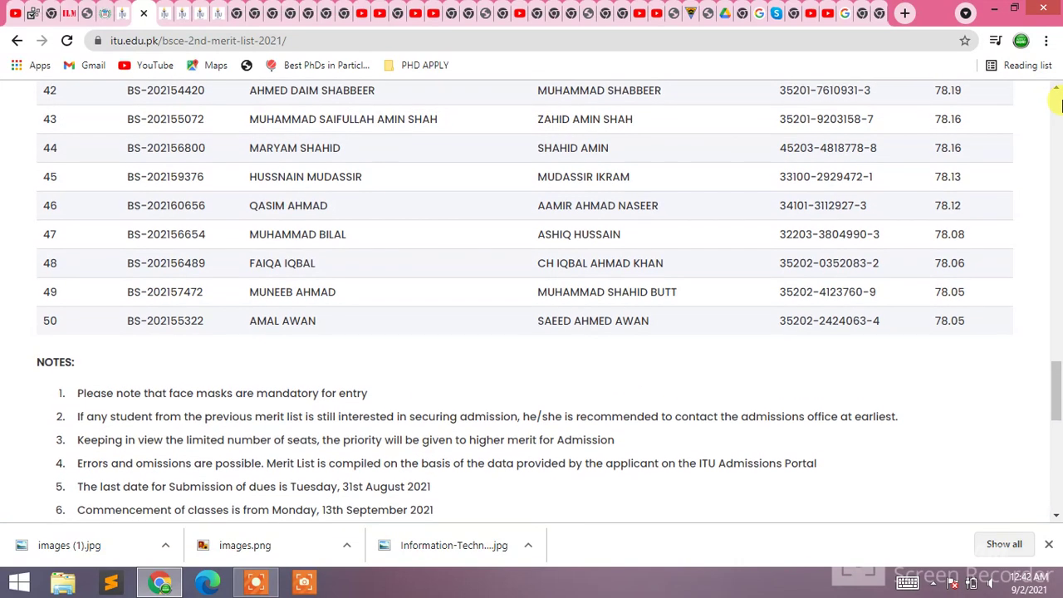
left_click_drag(1056, 405, 1056, 364)
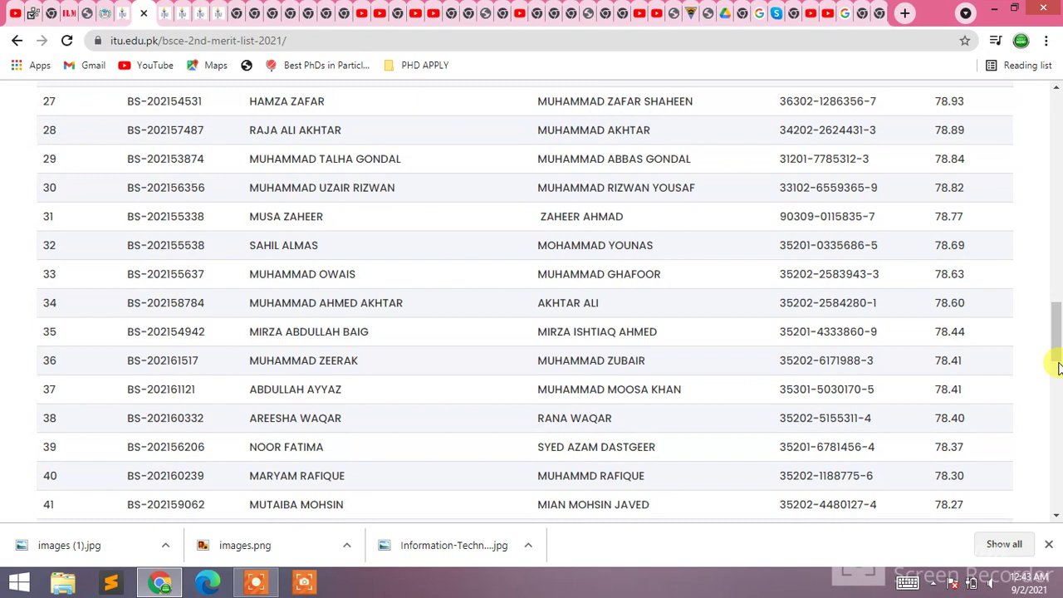
scroll(1057, 364, "up", 5)
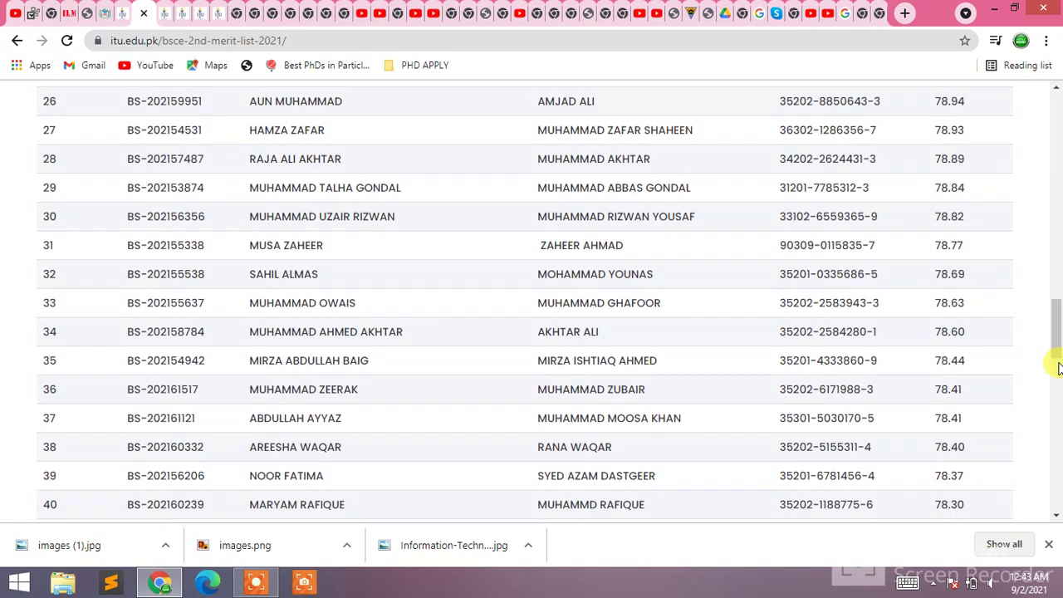
scroll(1056, 366, "up", 2)
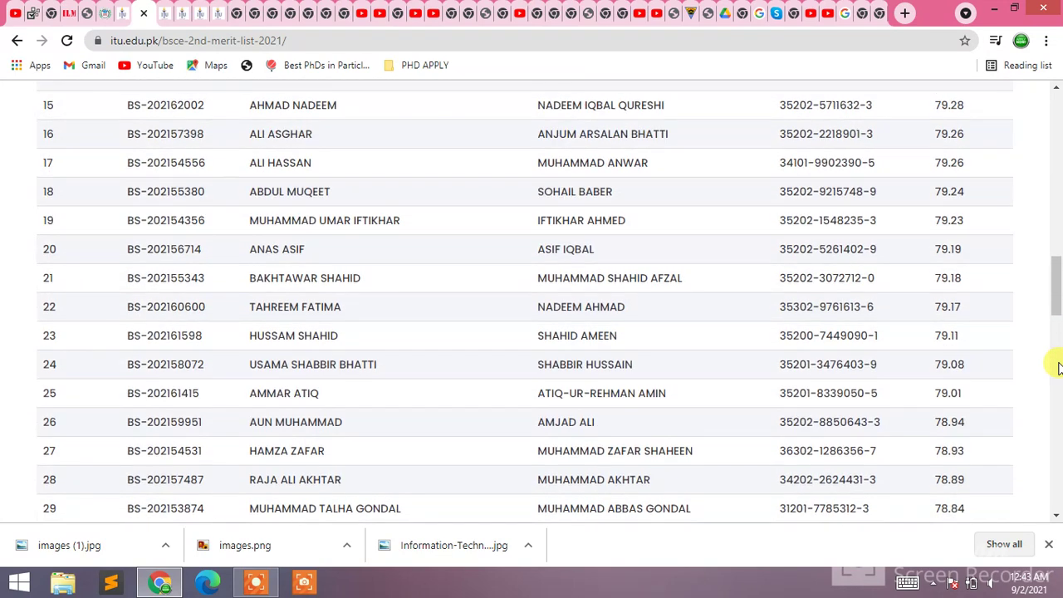
scroll(1057, 365, "up", 1)
scroll(1056, 365, "up", 1)
scroll(1056, 366, "up", 2)
scroll(1056, 365, "up", 2)
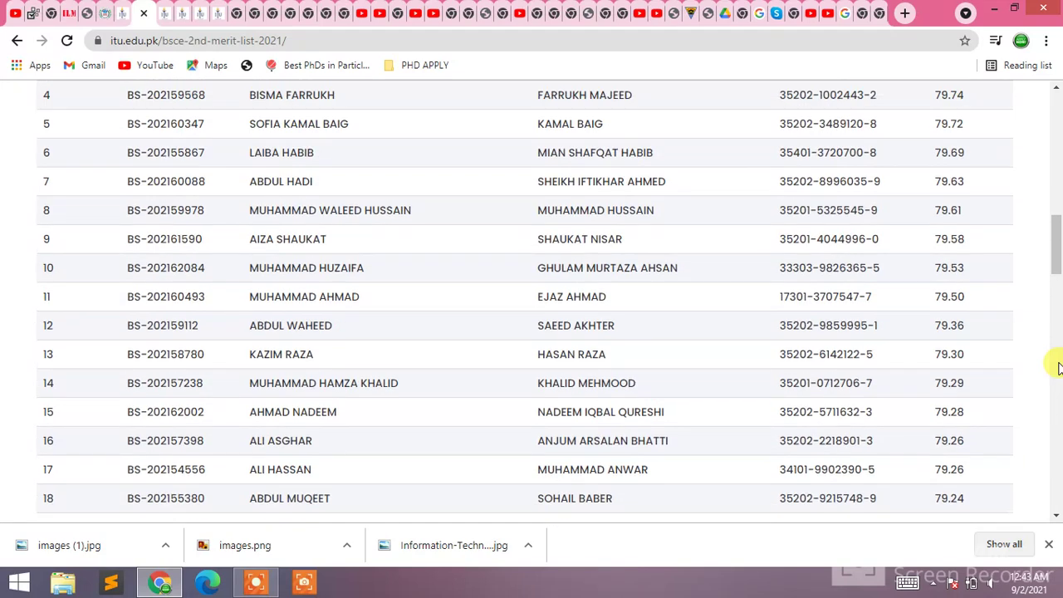
scroll(1057, 366, "up", 2)
scroll(1056, 365, "up", 1)
scroll(1056, 365, "up", 1)
scroll(1056, 365, "up", 2)
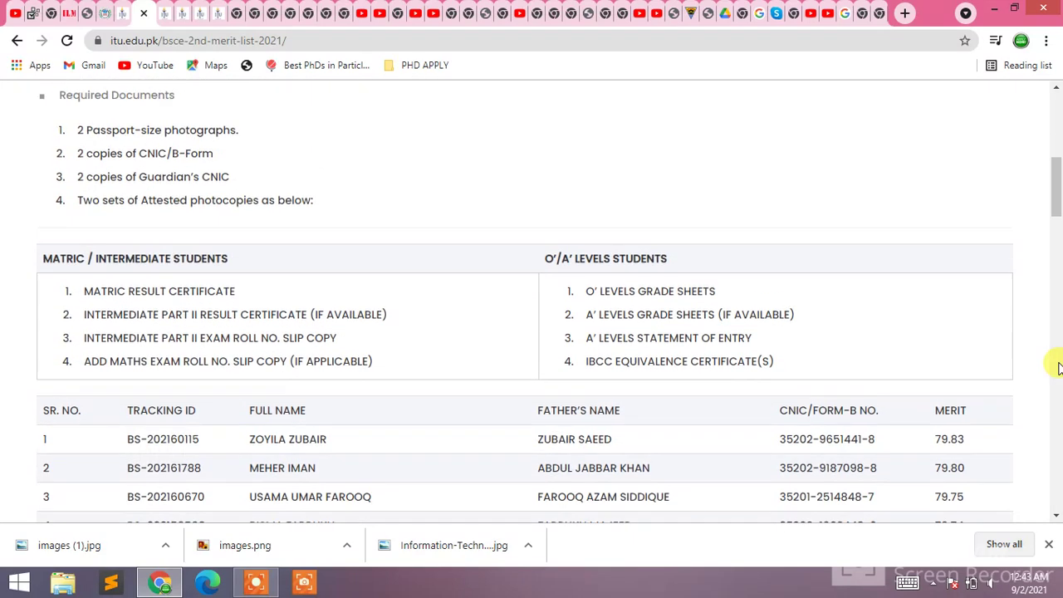
scroll(1057, 366, "up", 1)
scroll(1056, 366, "up", 1)
scroll(1056, 366, "up", 1)
scroll(1056, 365, "up", 2)
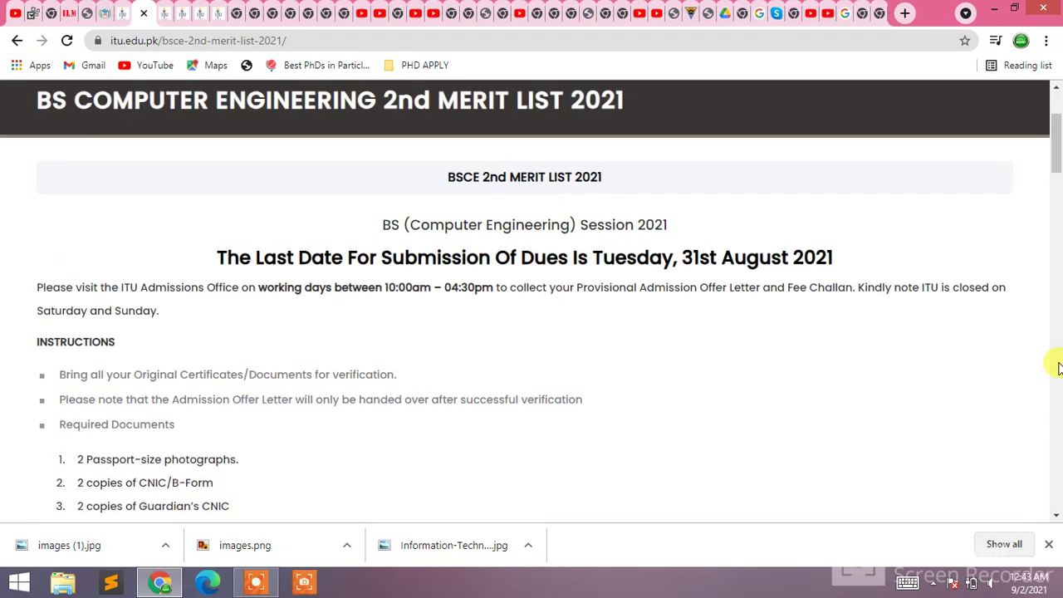
scroll(1057, 366, "up", 1)
scroll(1056, 366, "up", 1)
scroll(1056, 365, "up", 1)
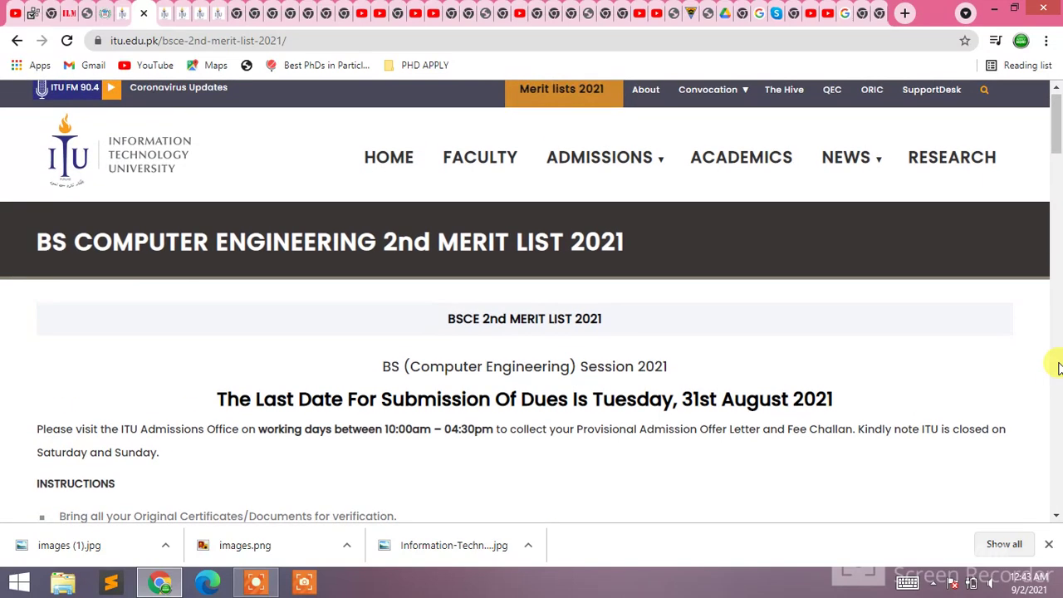
Scroll back up to the page top showing the BS Computer Engineering 2nd Merit List 2021 title
left_click(257, 583)
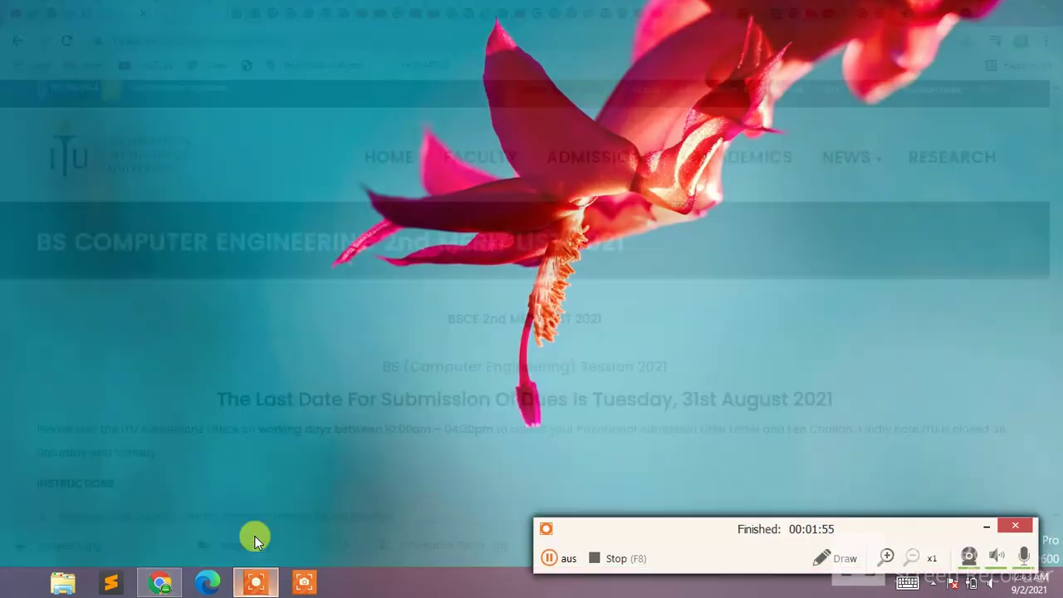